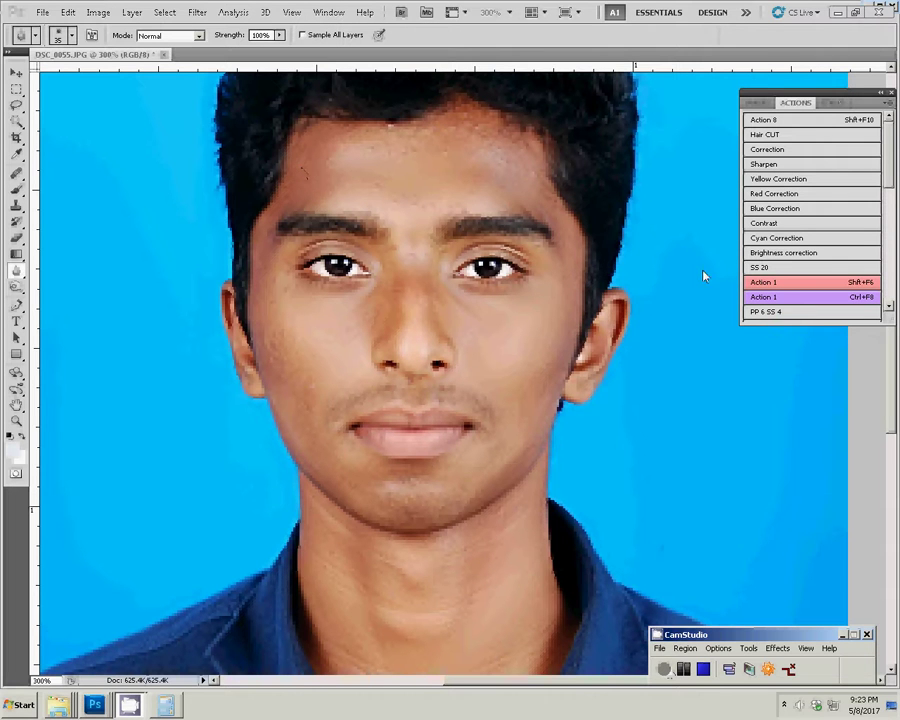
Step: Smooth the face and neck skin with a slightly smaller blur brush, then fit the portrait on screen
key("bracketleft")
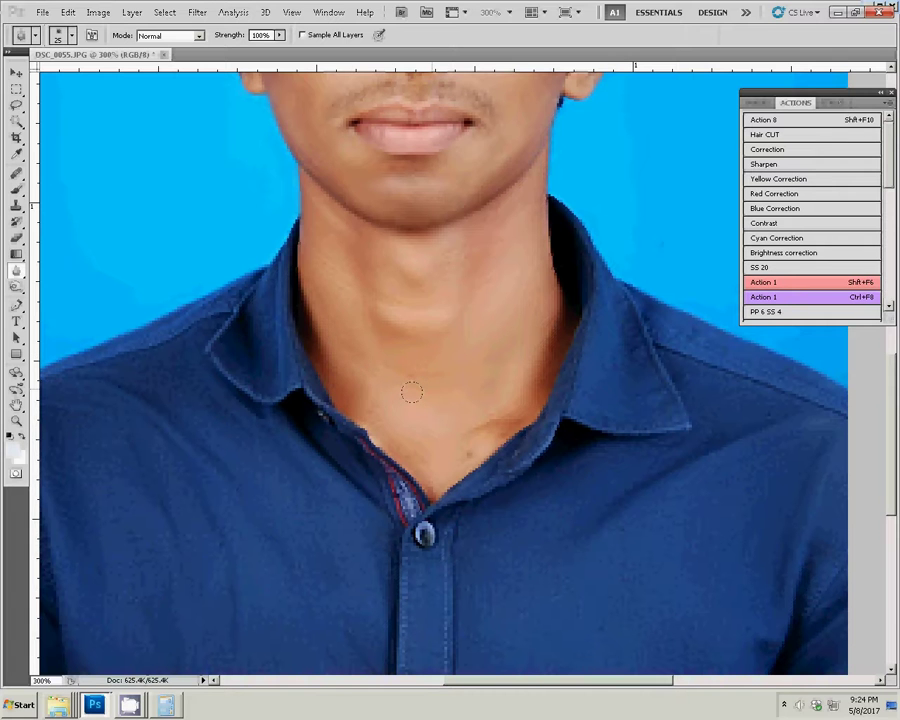
key("z")
right_click(444, 326)
left_click(465, 336)
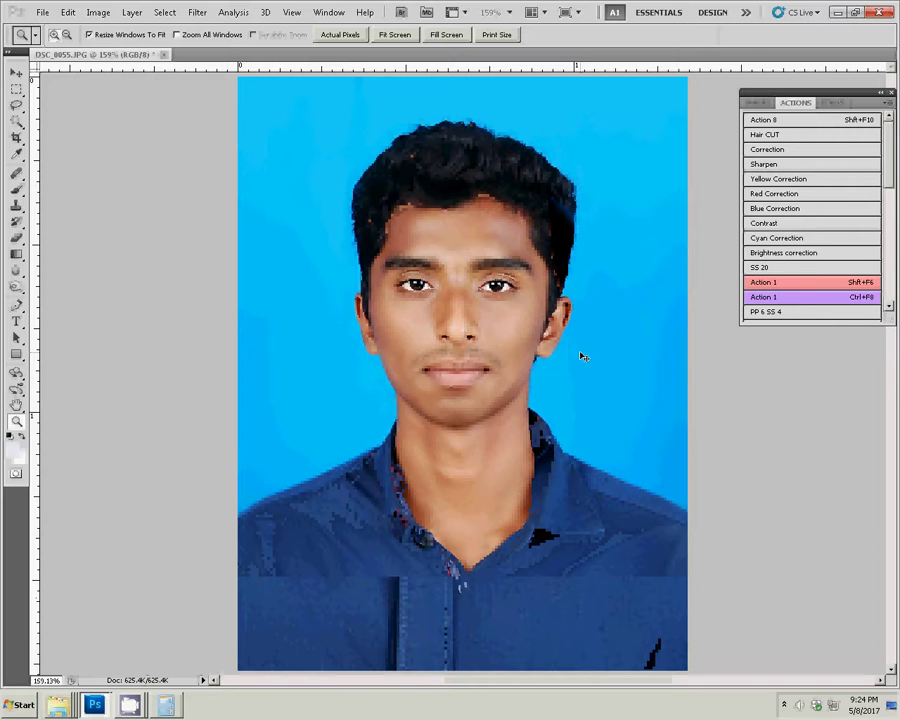
Step: Apply a midtone Color Balance of 0, 0, −11 and sample a skin tone from the face
key("ctrl+b")
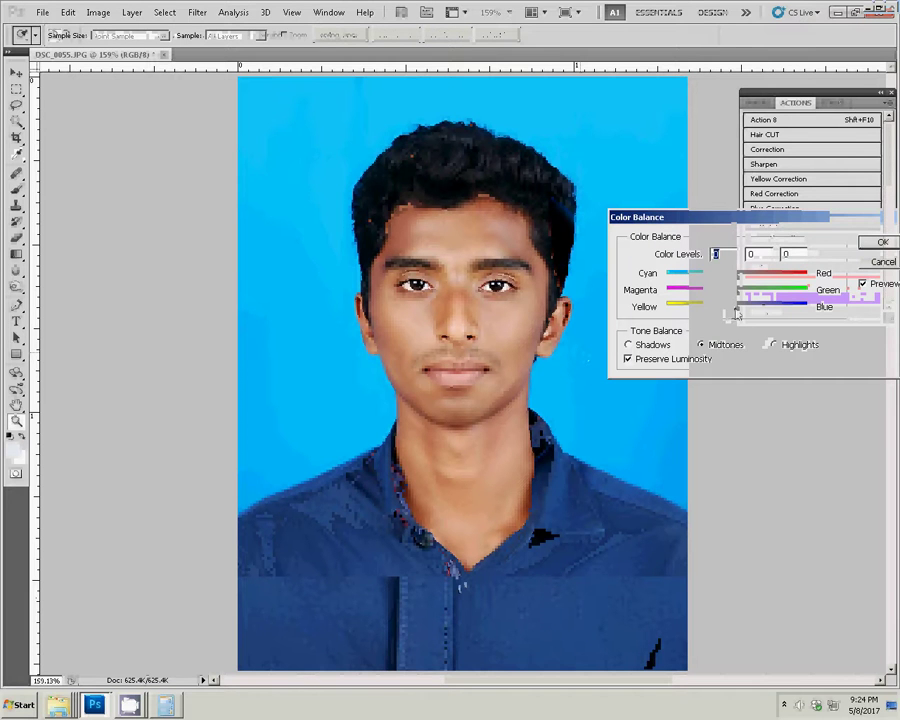
left_click_drag(736, 314, 729, 311)
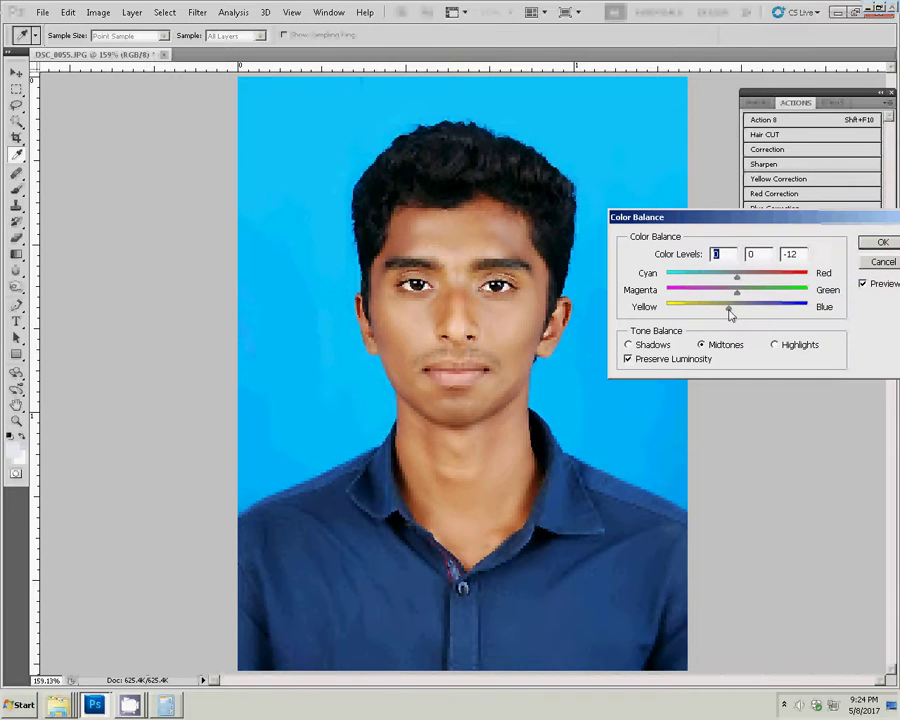
left_click(884, 242)
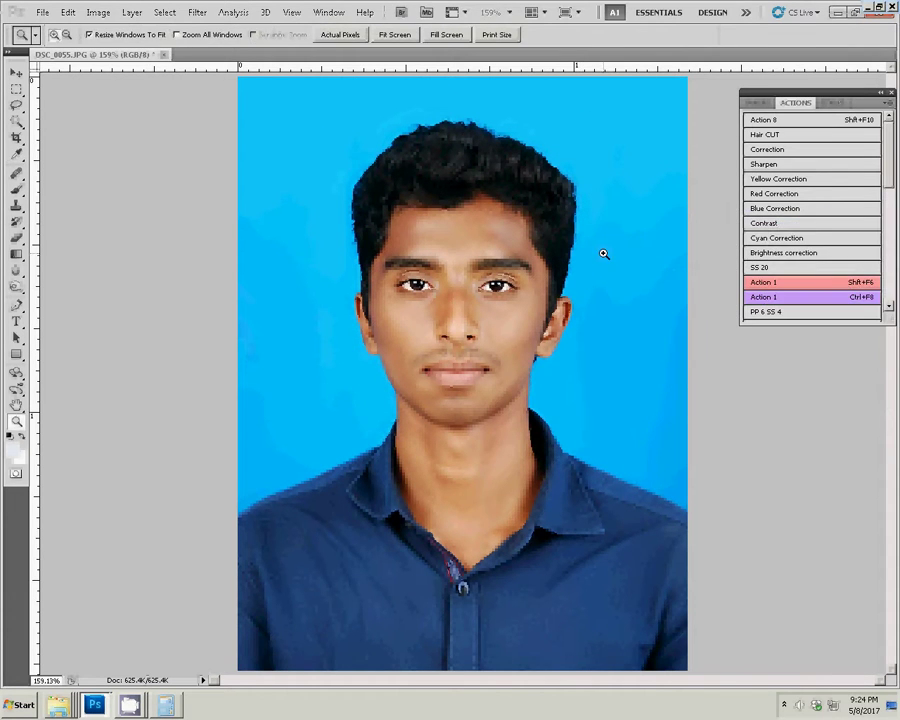
key("i")
left_click(484, 206)
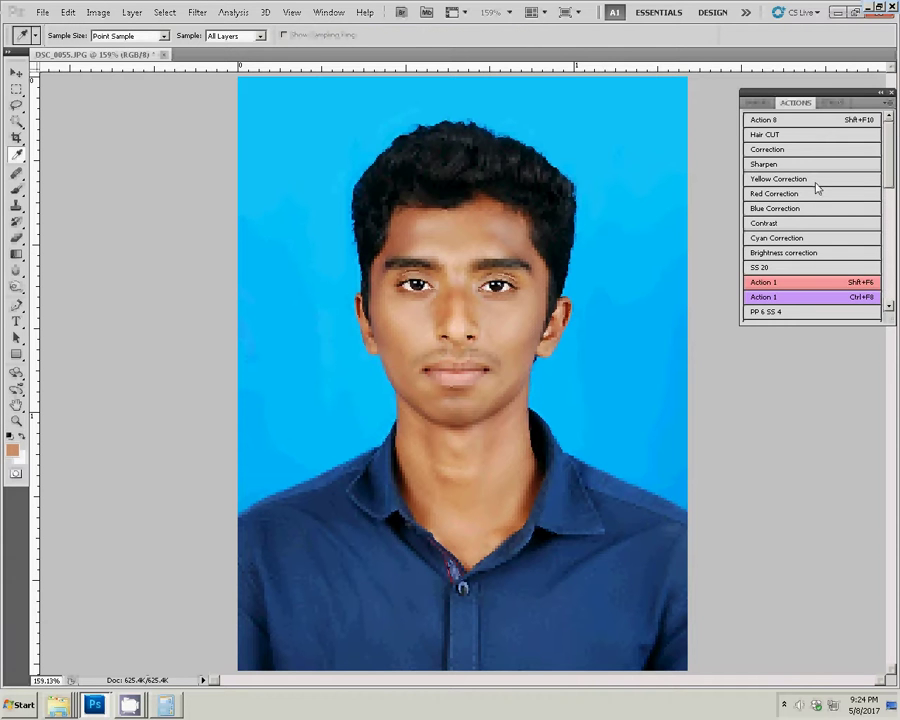
Step: Add empty Layer 1 and set a smaller brush to 33% opacity and 77% flow
key("F7")
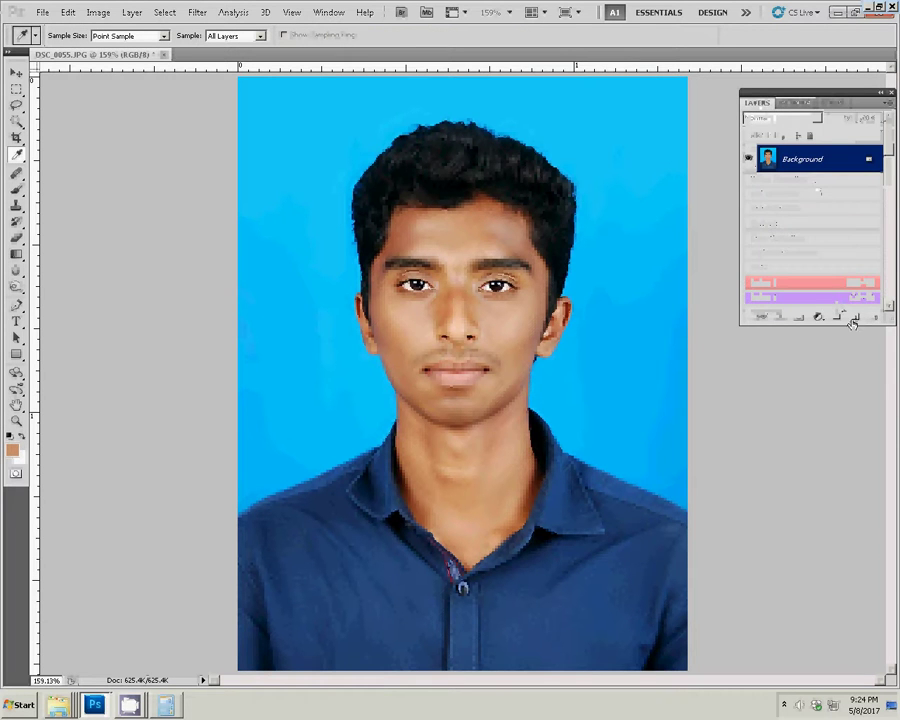
left_click(855, 318)
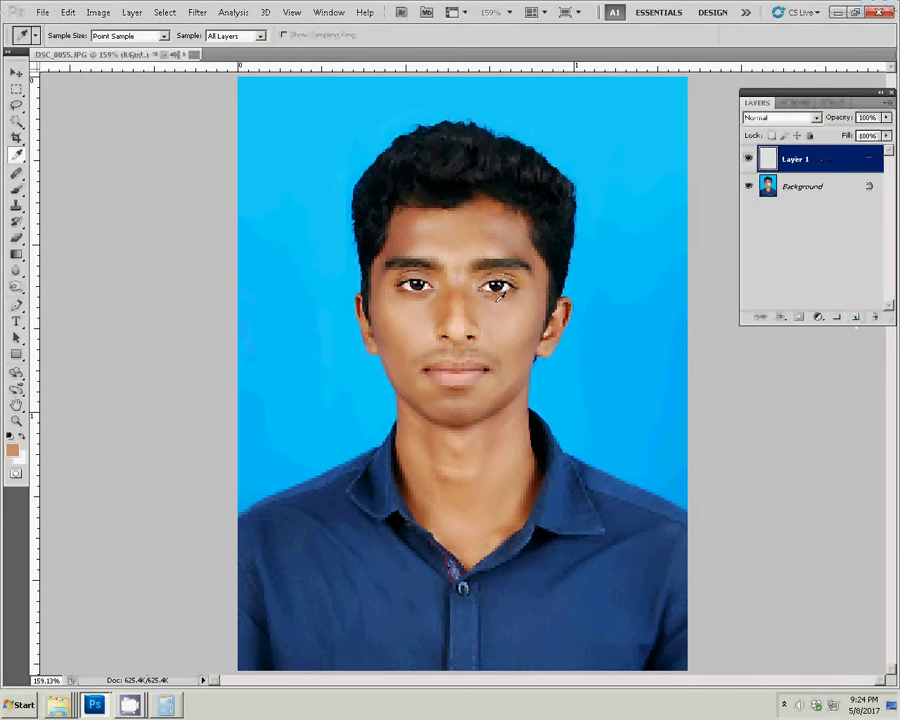
key("b")
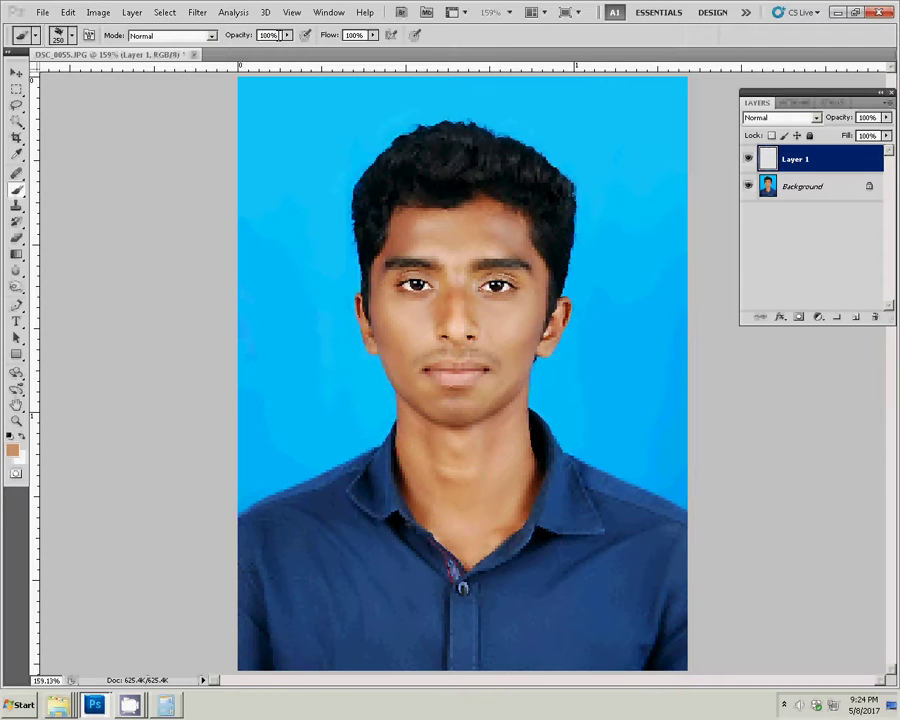
double_click(277, 35)
type("3")
type("3")
key("Return")
double_click(355, 35)
type("7")
type("7")
key("Return")
key("bracketleft")
key("bracketleft")
key("bracketleft")
key("bracketleft")
Step: Paint faint skin-tone strokes with a smaller soft brush on both cheeks and the neck
right_click(432, 315)
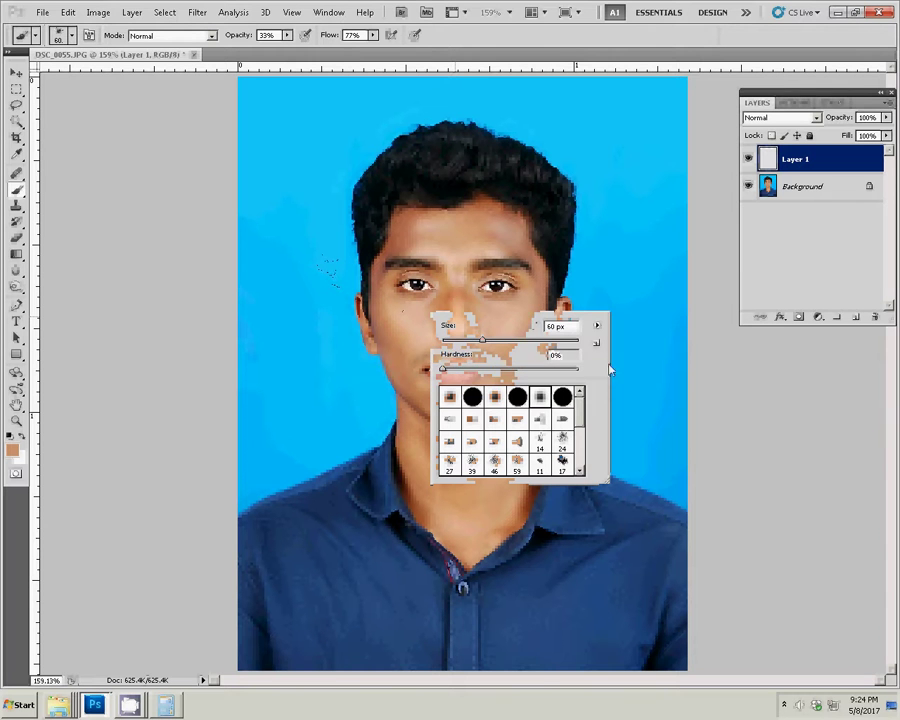
key("Return")
key("bracketleft")
key("bracketleft")
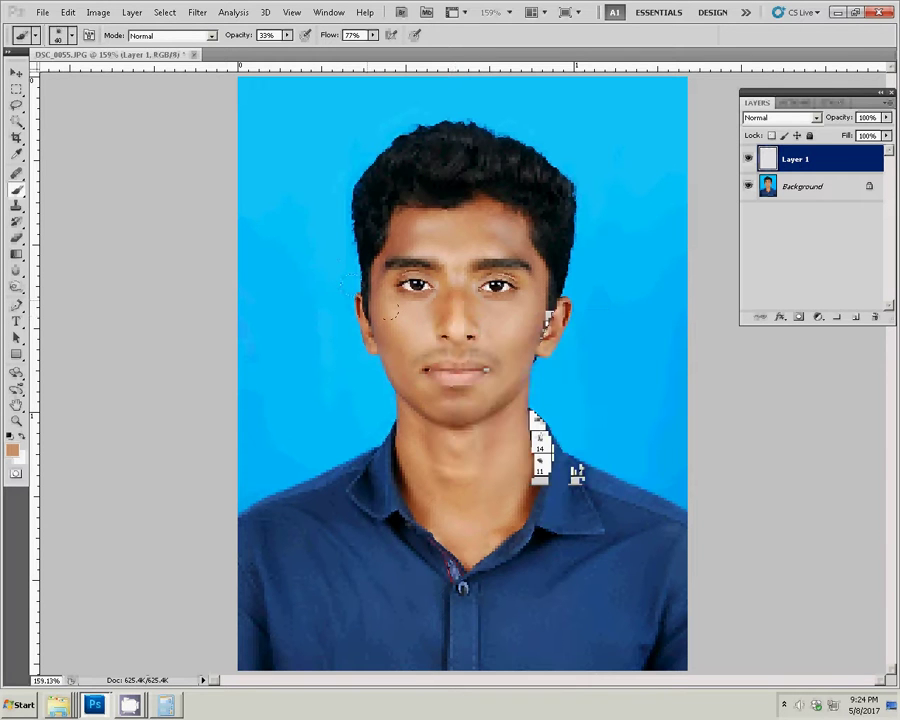
key("bracketleft")
key("bracketleft")
left_click(422, 327)
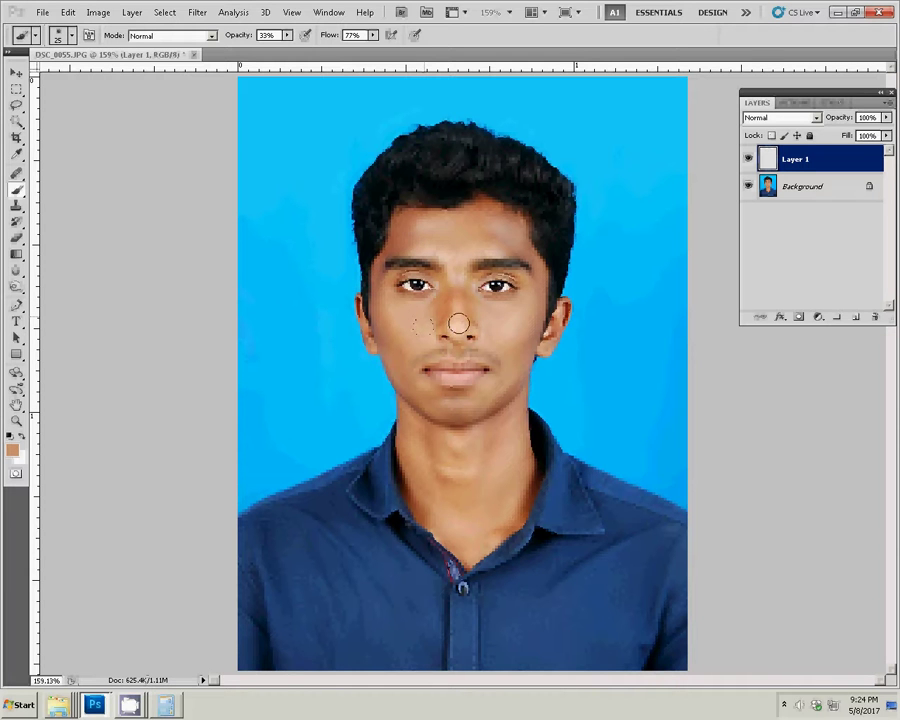
left_click(503, 323)
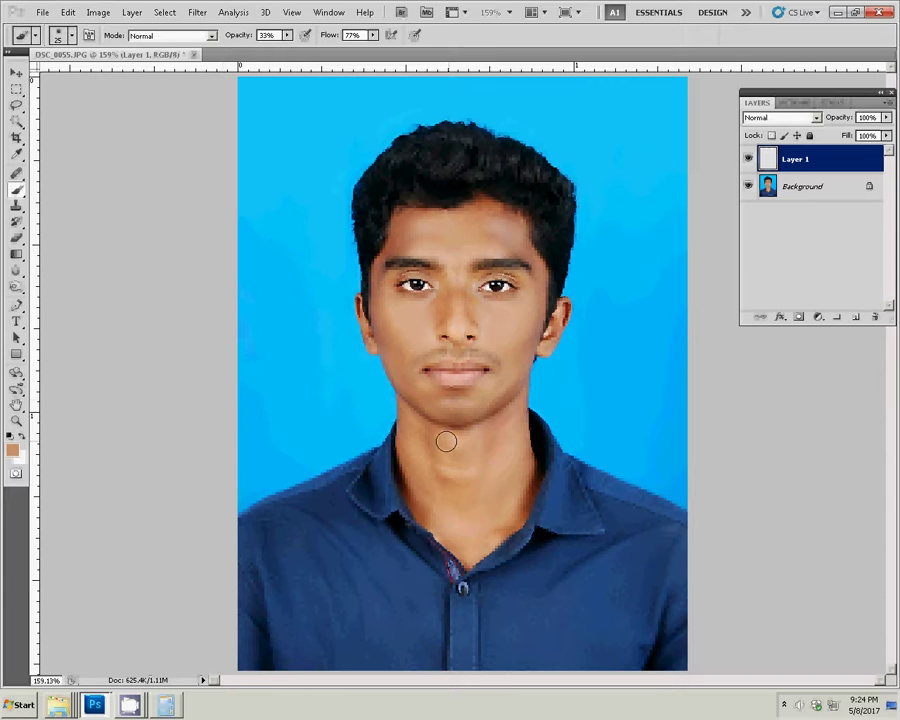
mouse_move(446, 441)
left_mouse_down()
mouse_move(510, 432)
mouse_move(484, 474)
left_mouse_up()
left_click(817, 118)
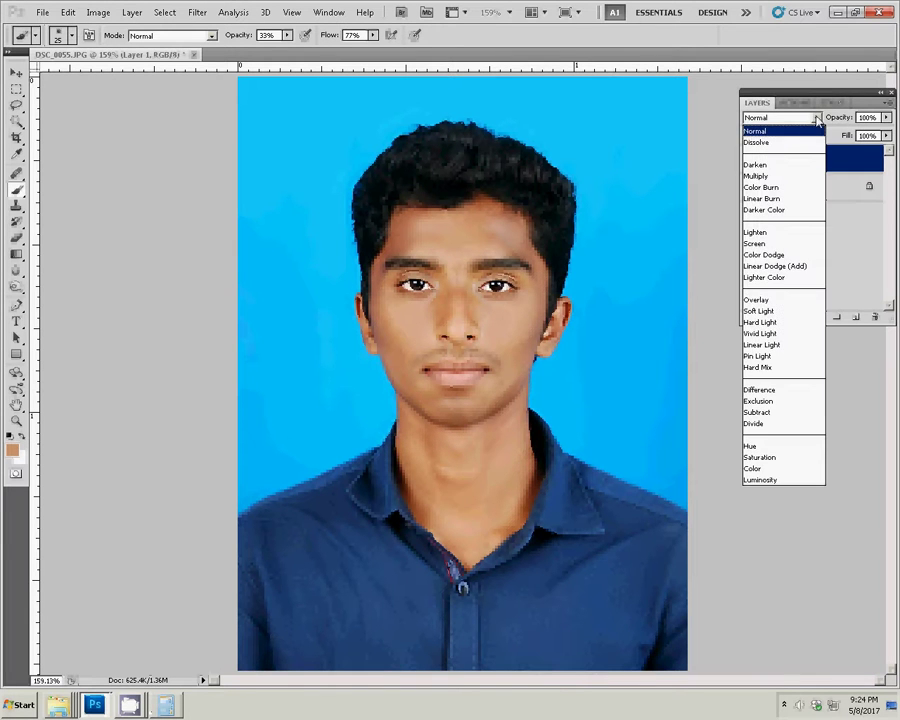
Step: Set the paint layer to Soft Light, merge it into Background, and show the Actions list
left_click(770, 312)
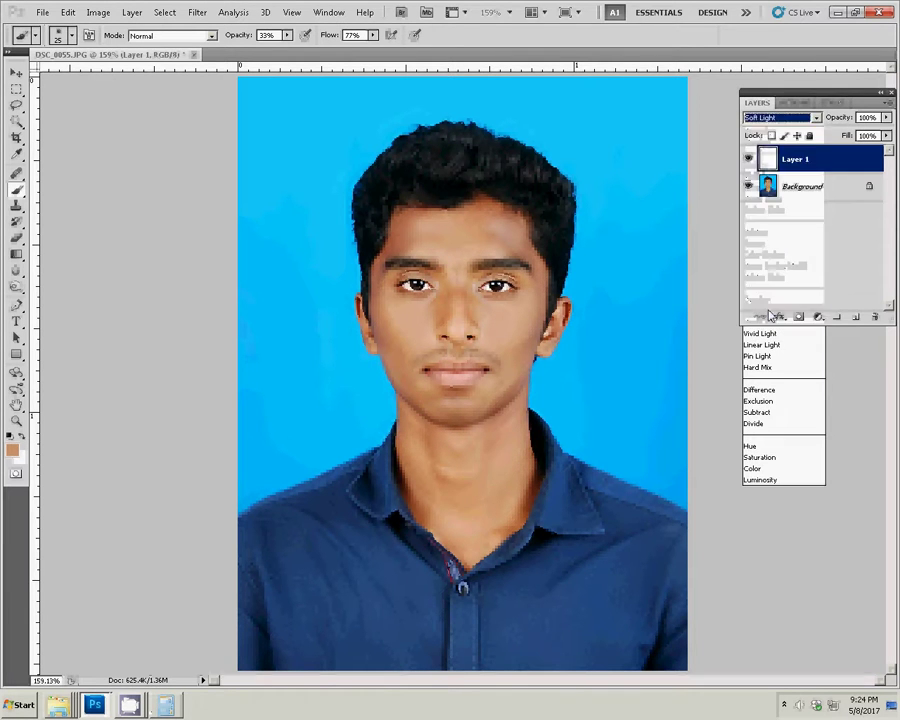
left_click(748, 160)
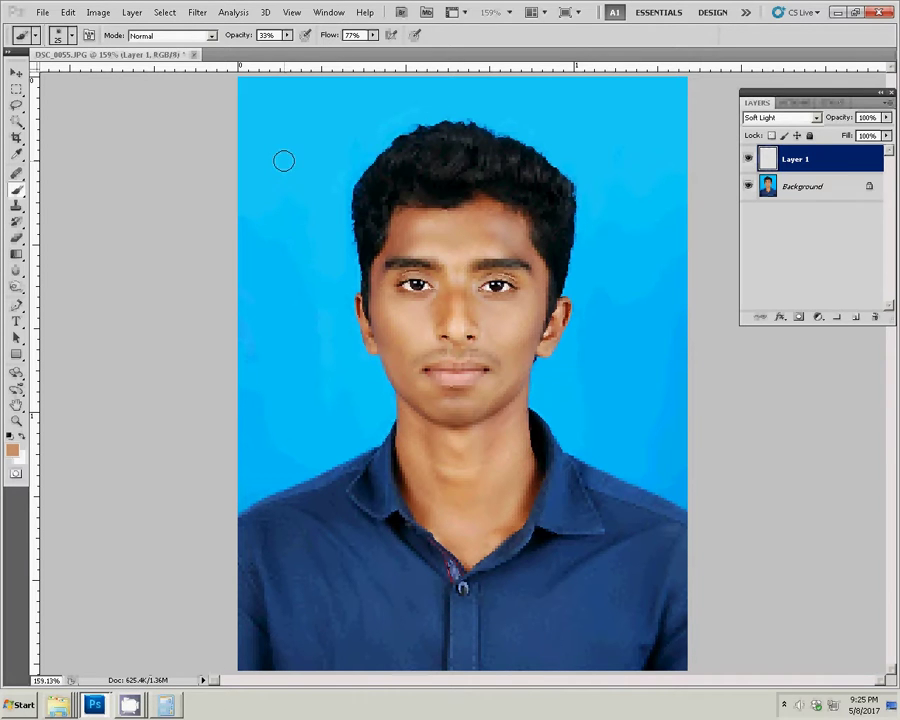
key("ctrl+e")
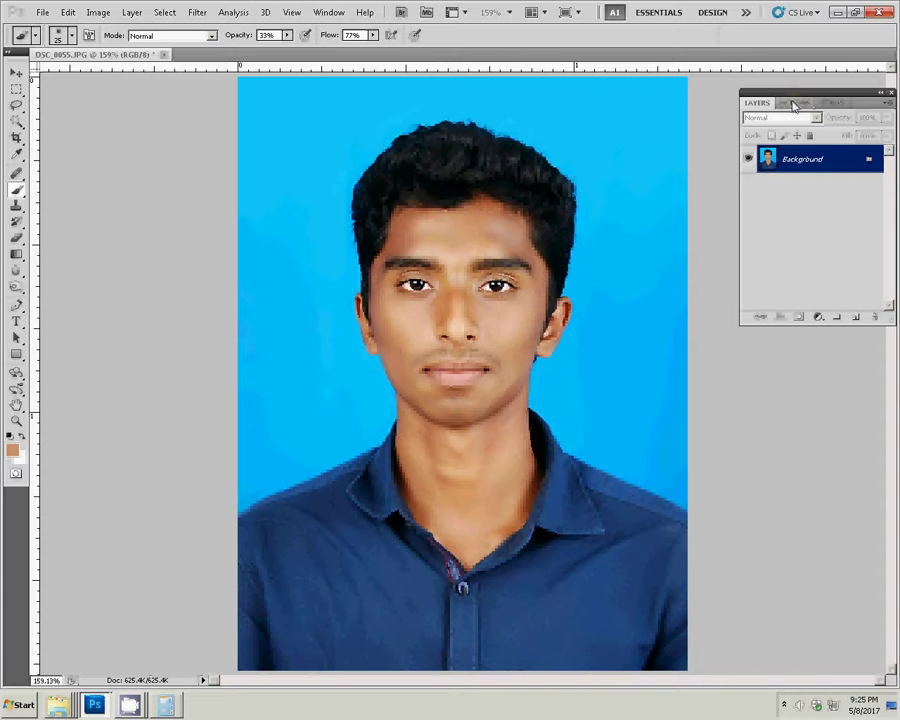
left_click(795, 104)
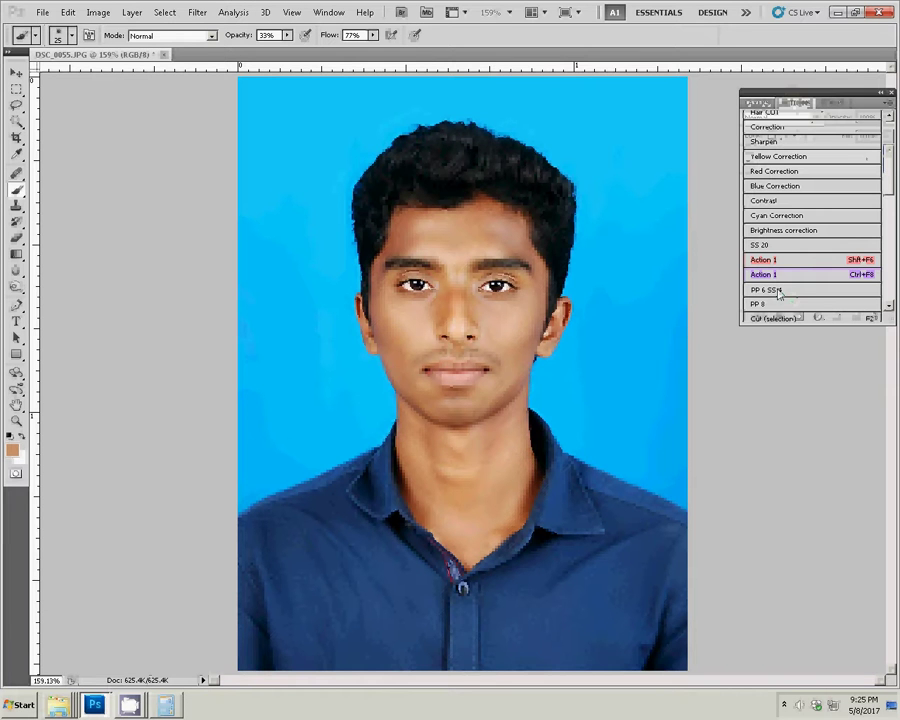
Step: Run the Shift+F6 passport-sheet action to build Untitled-1, then rotate it 90° clockwise
key("shift+F6")
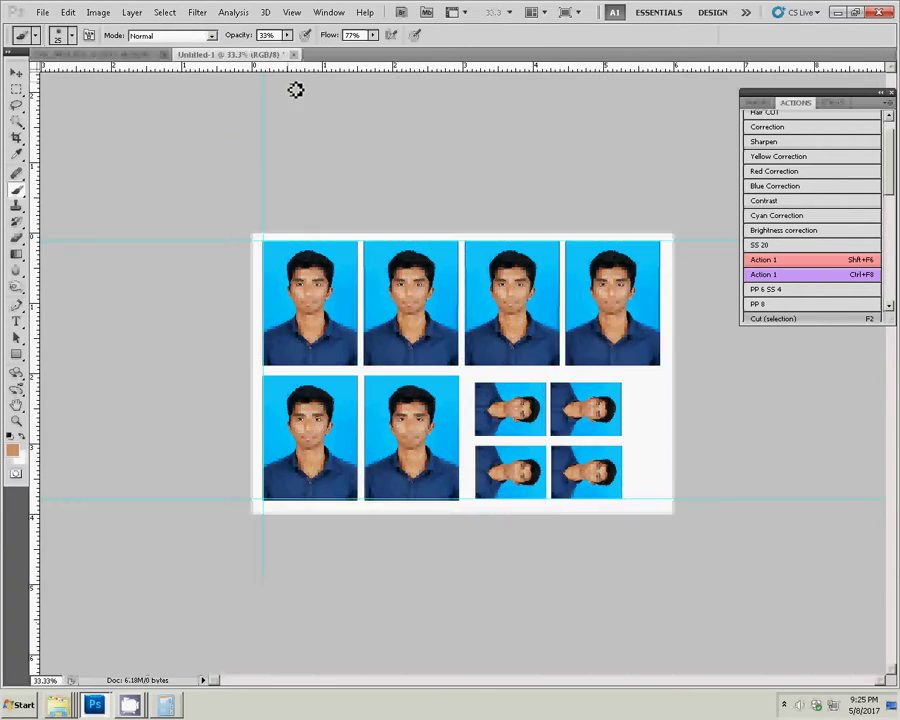
left_click(97, 12)
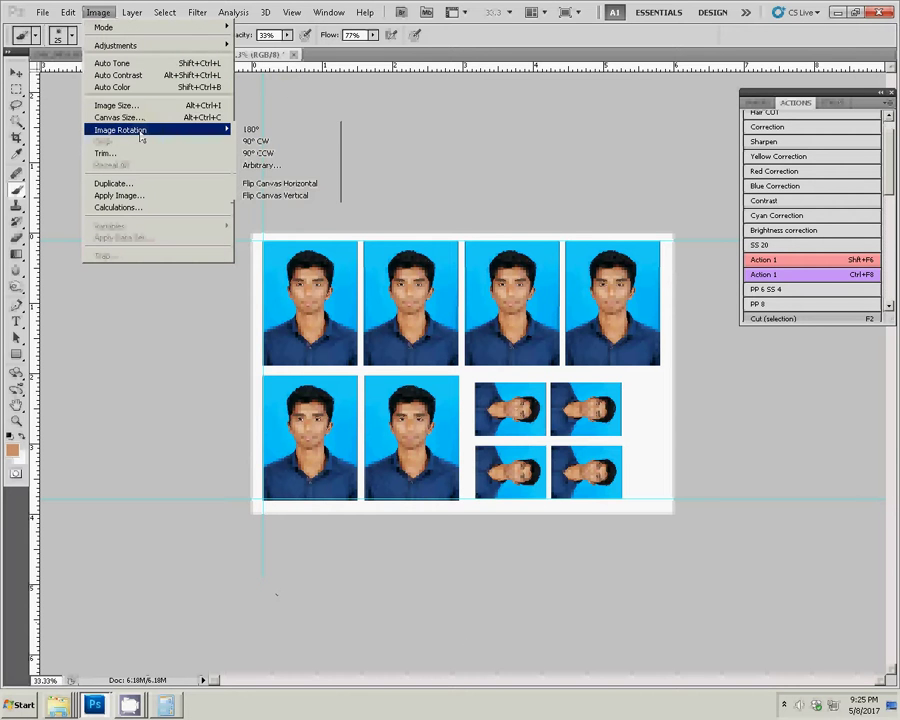
left_click(276, 142)
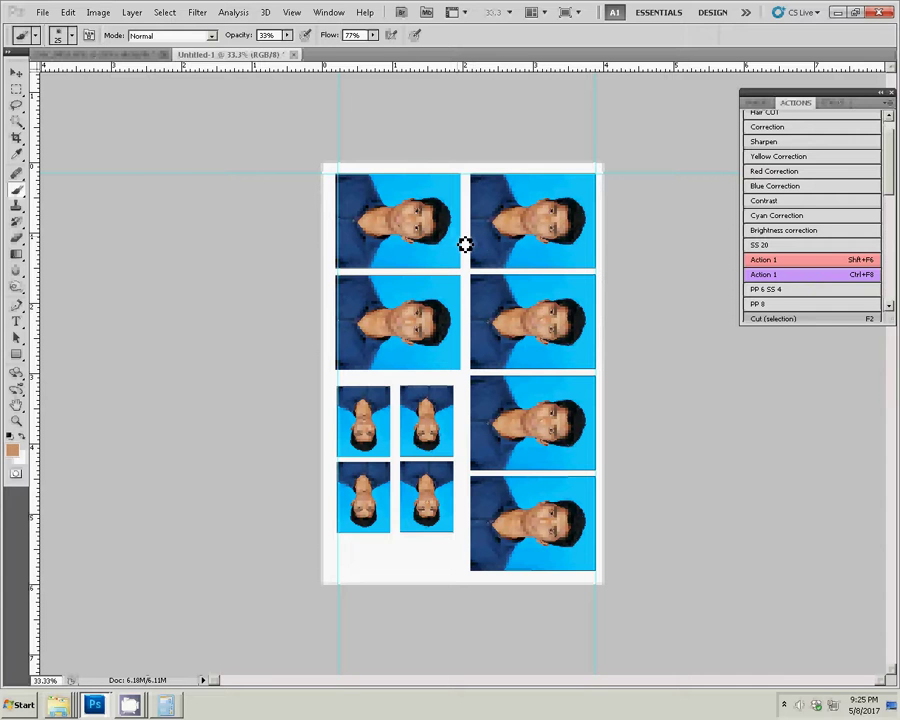
Step: Start a Save As into the Pictures library with JPEG as the format
left_click(42, 12)
left_click(70, 207)
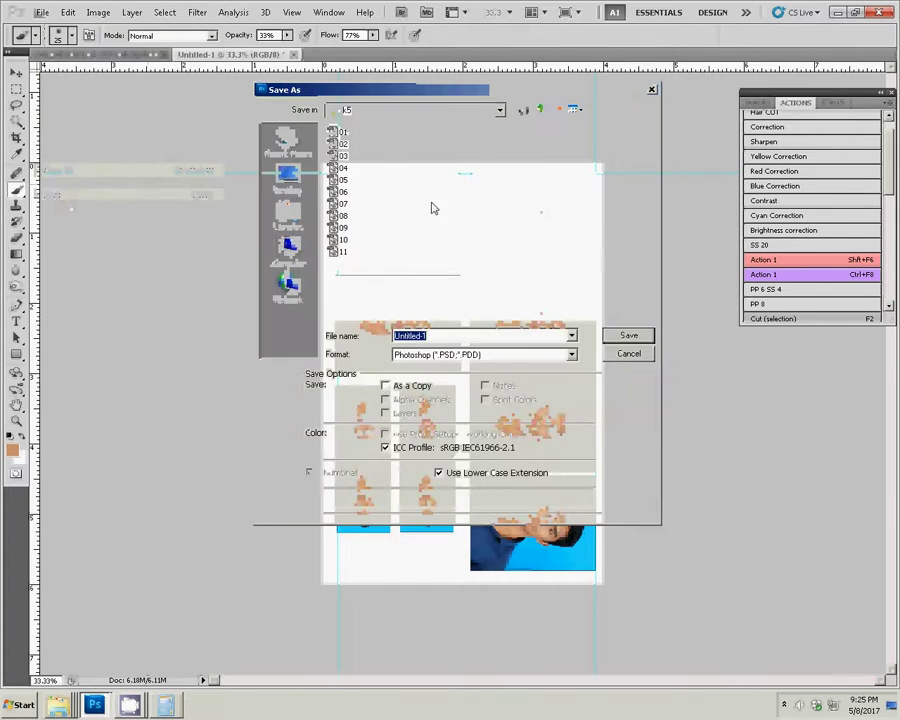
left_click(286, 252)
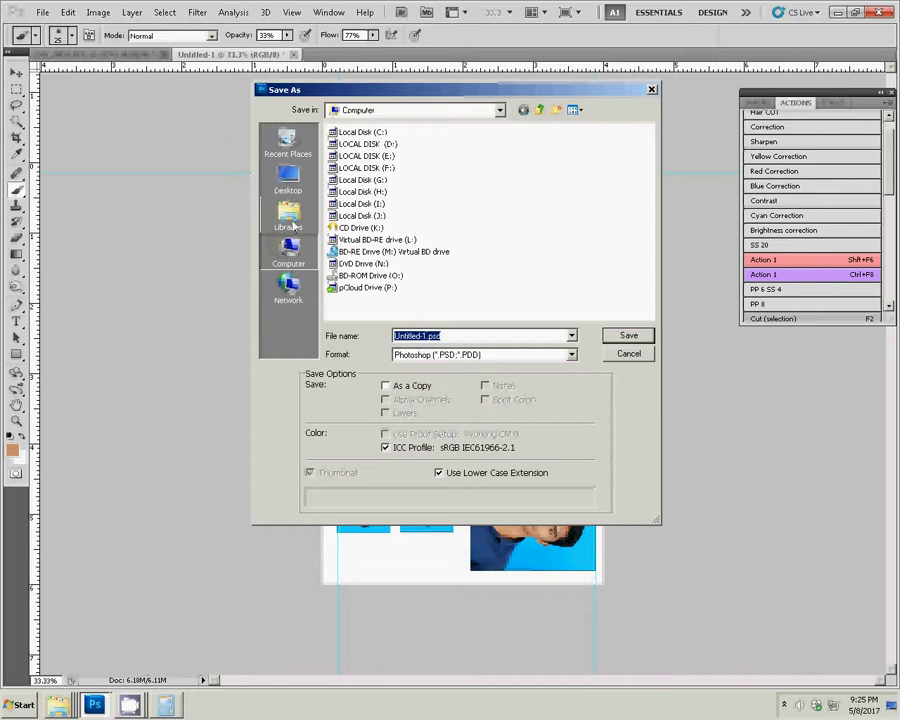
left_click(288, 218)
left_click(380, 180)
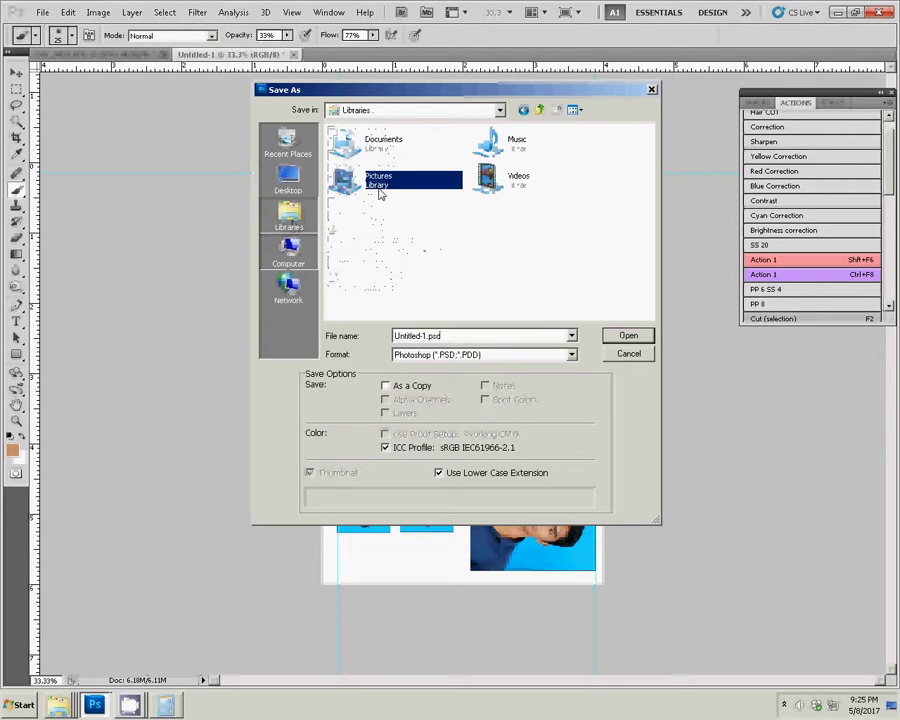
double_click(380, 188)
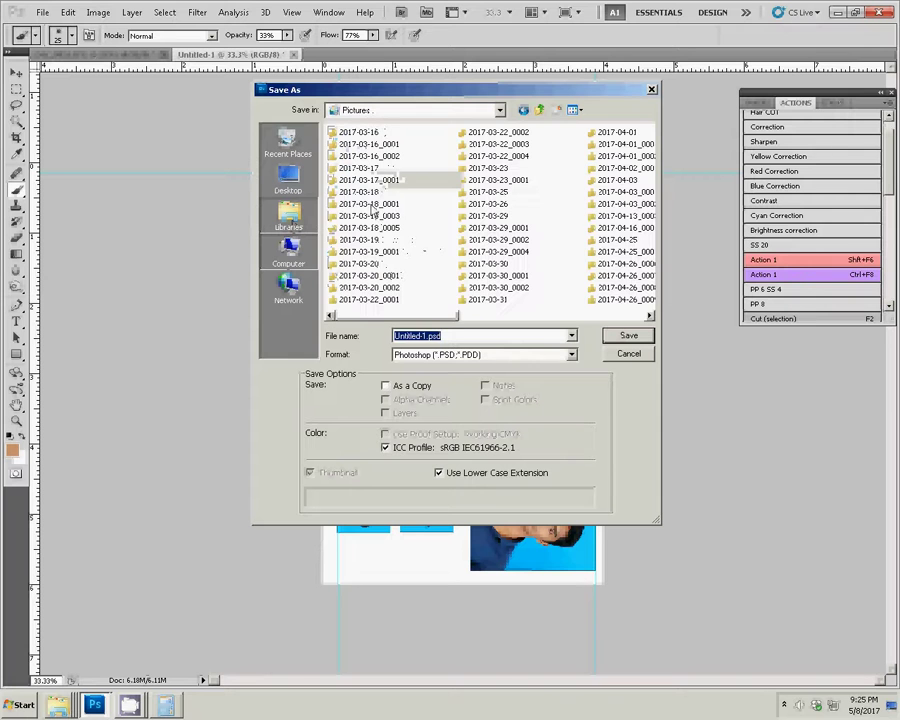
left_click(534, 315)
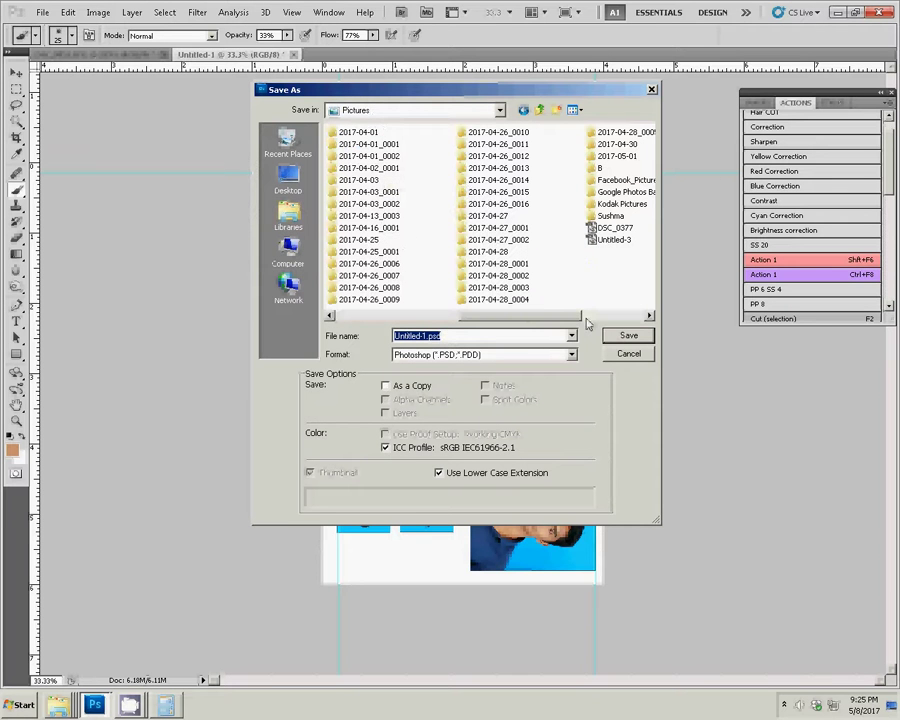
left_click(460, 354)
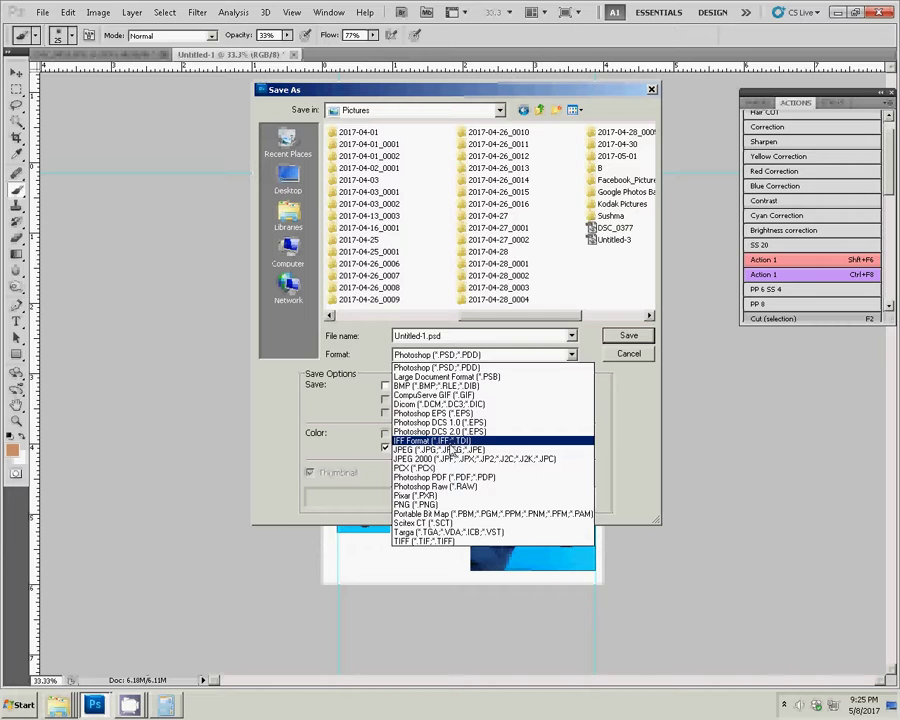
left_click(445, 450)
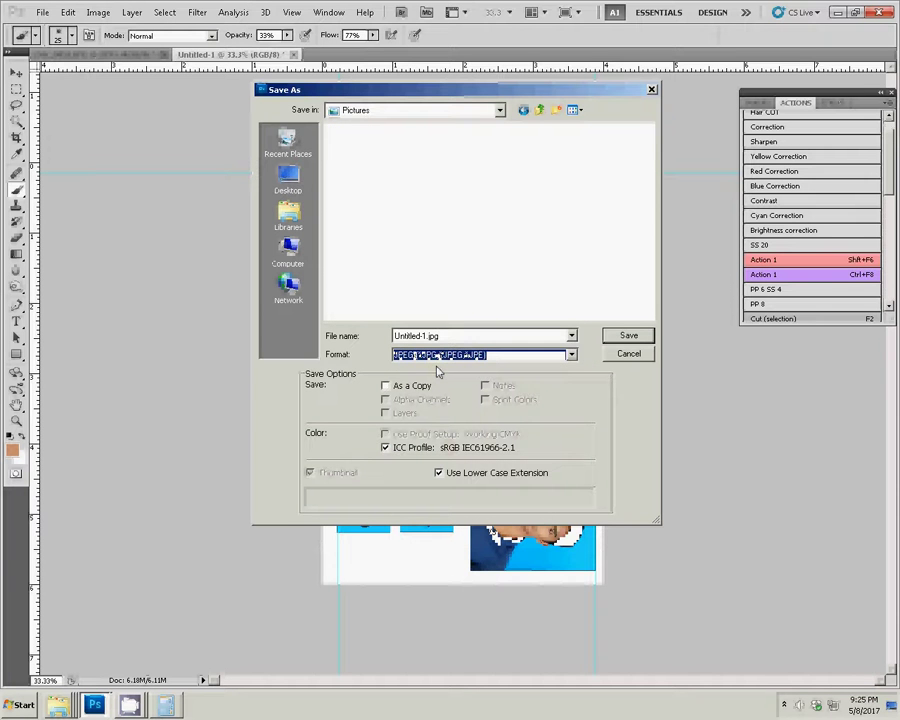
Step: Save the sheet as 01.jpg at High JPEG quality, then close both images
key("shift+Tab")
type("01")
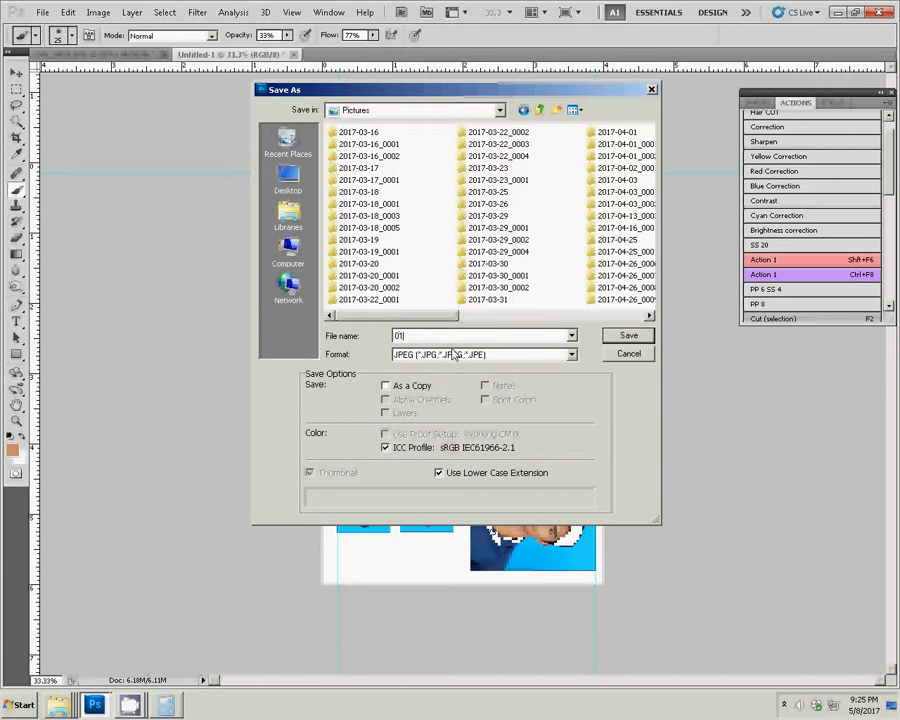
left_click(620, 338)
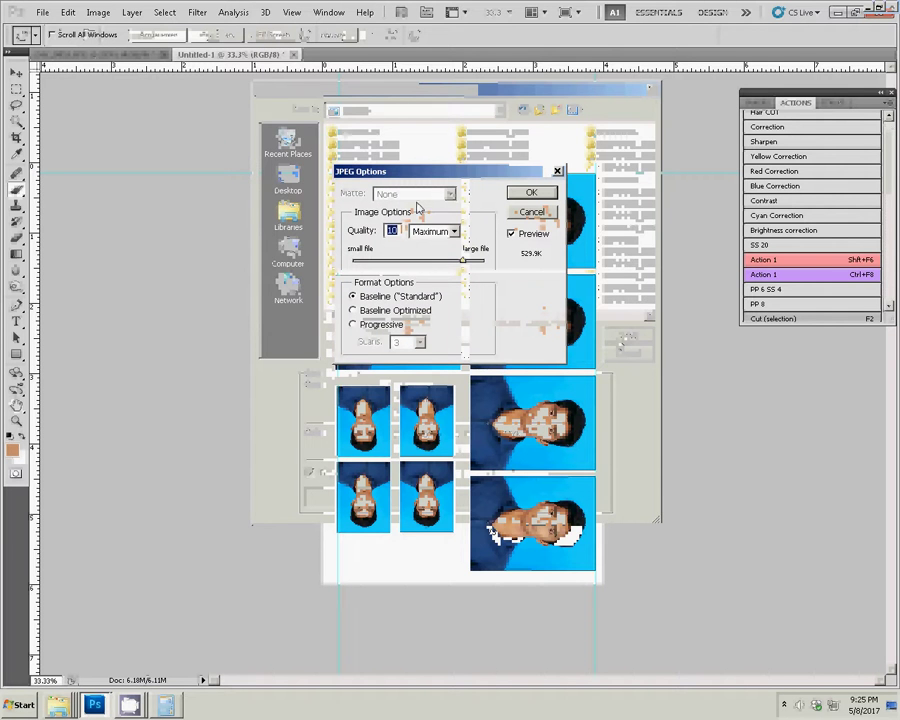
left_click(453, 232)
left_click(420, 268)
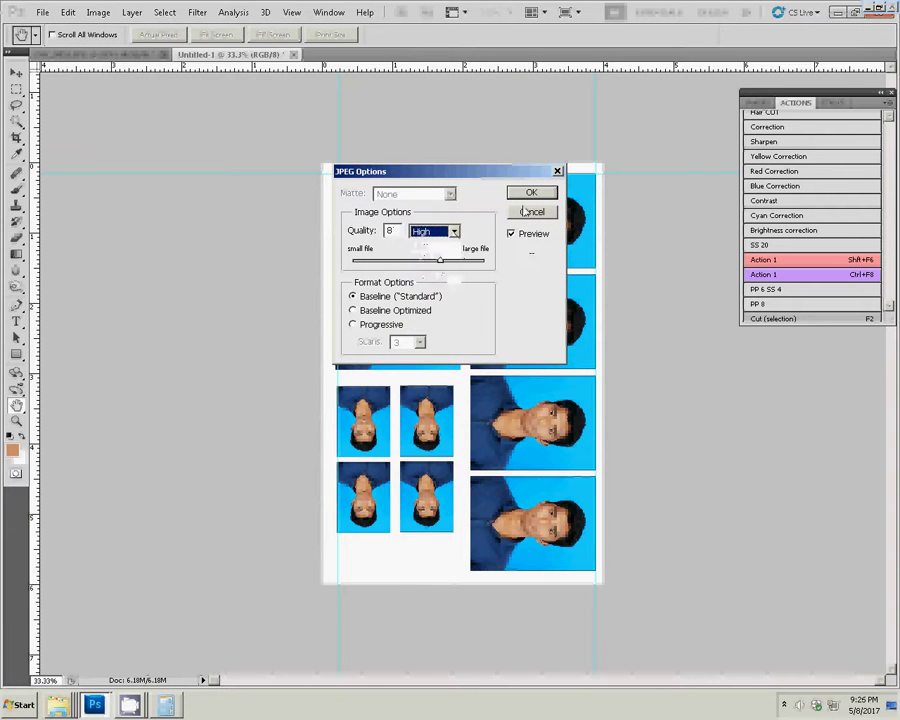
key("Return")
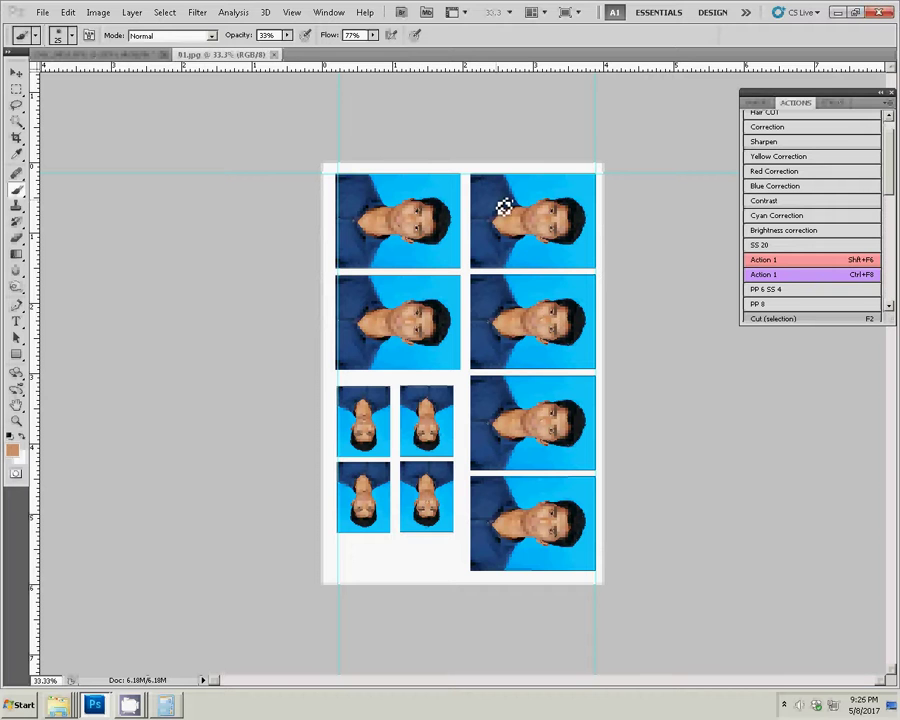
key("ctrl+w")
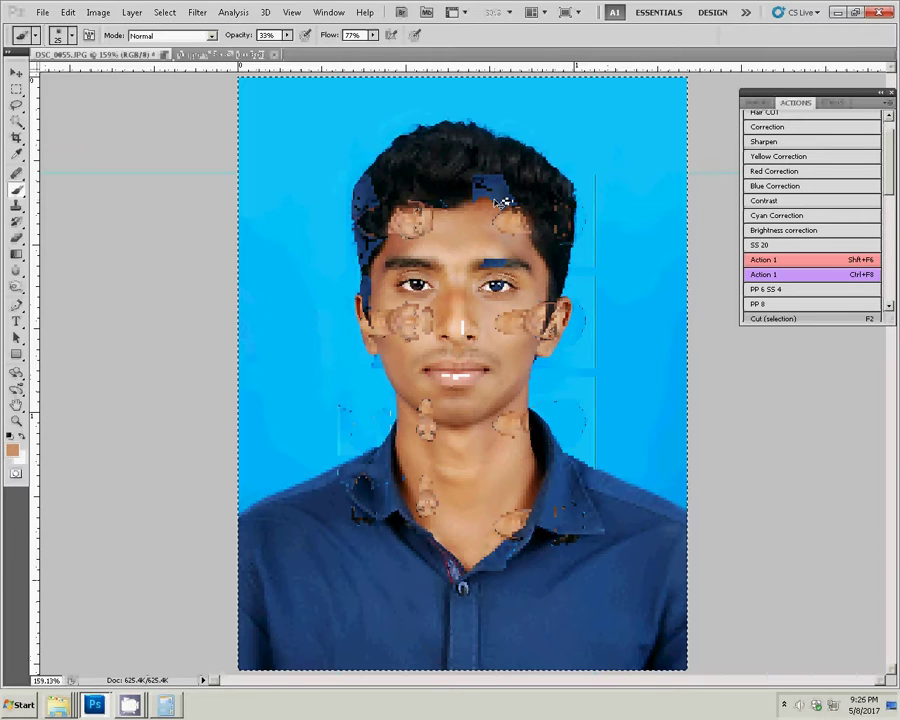
key("ctrl+w")
Step: Discard DSC_0055's changes, minimize Photoshop, and close Calculator
key("n")
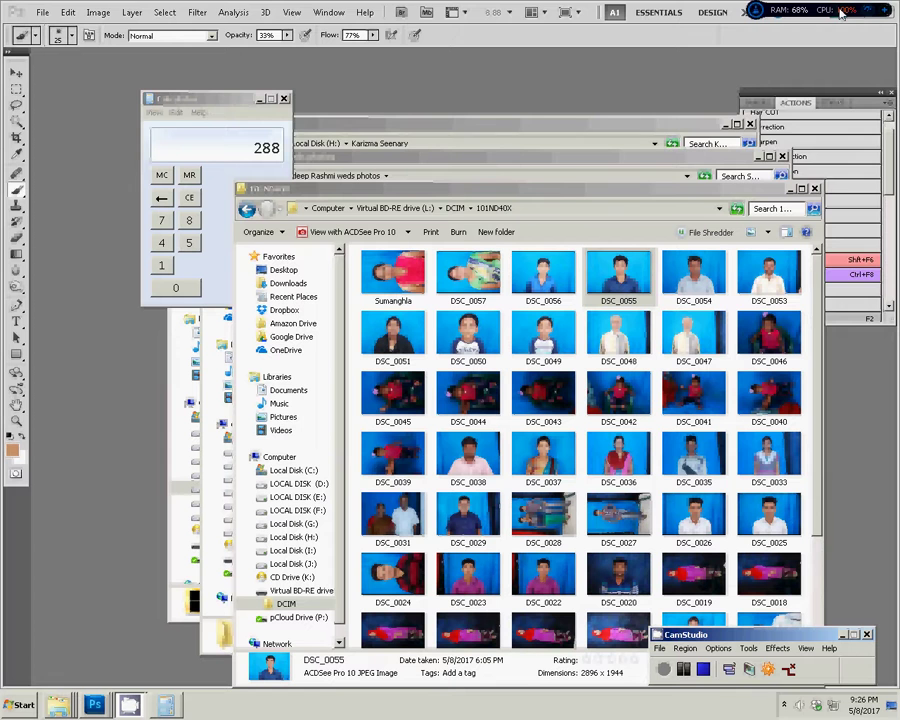
left_click(842, 12)
left_click(284, 100)
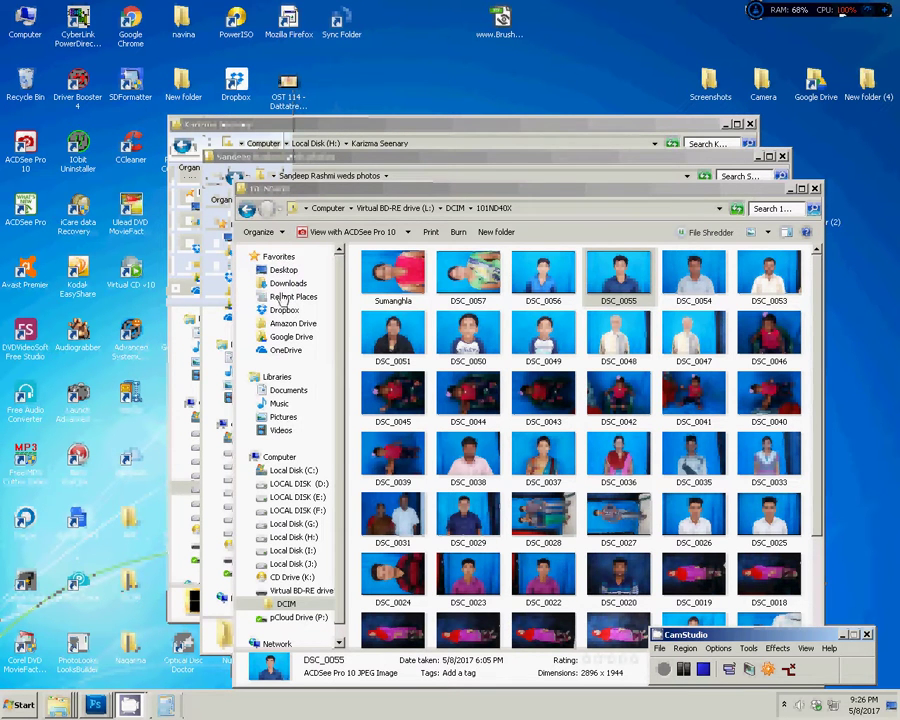
Step: Browse Recent Places, close that window, and show the Pictures library in the remaining Explorer
mouse_move(283, 270)
left_click(338, 268)
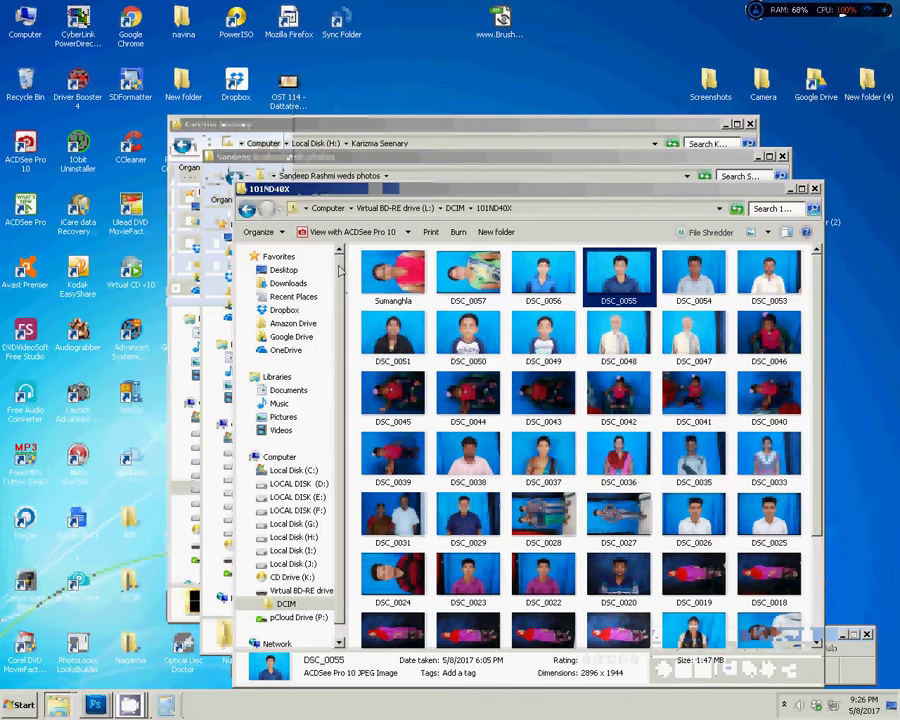
left_click(276, 257)
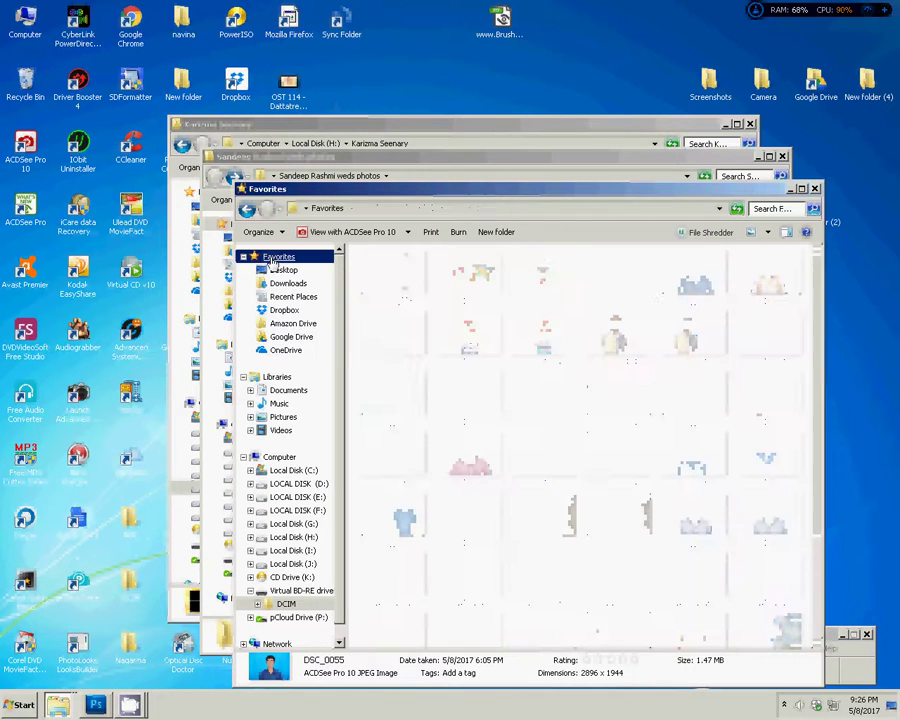
left_click(293, 298)
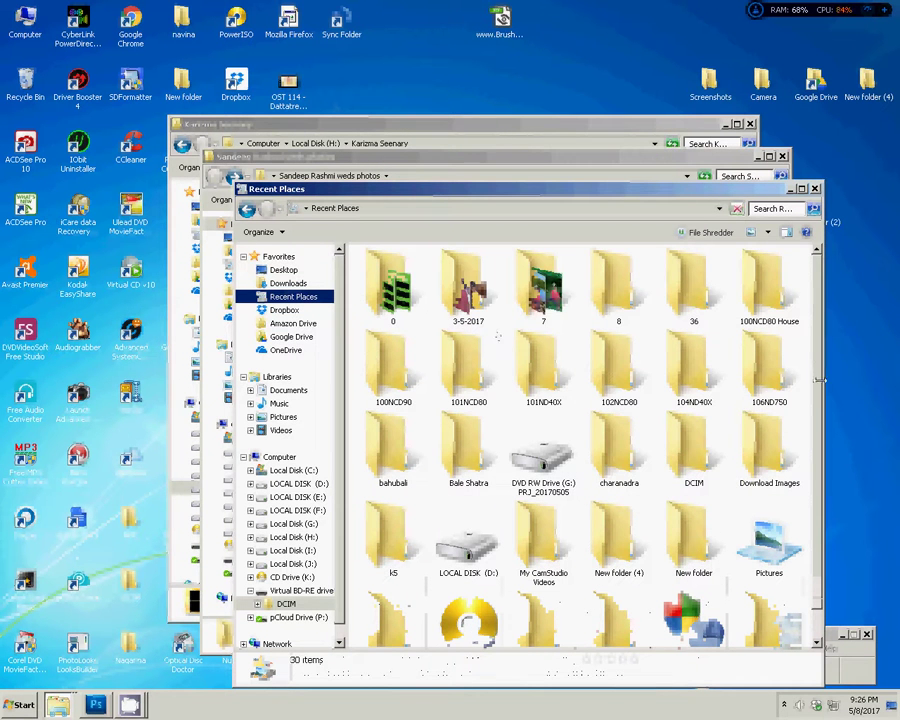
scroll(819, 380, "down", 1)
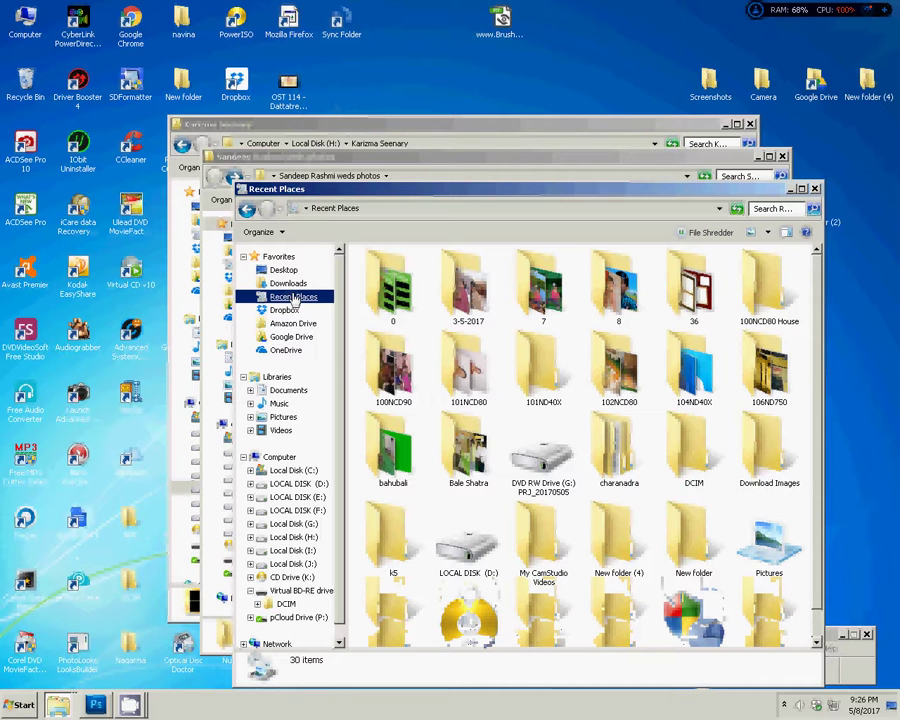
left_click(815, 189)
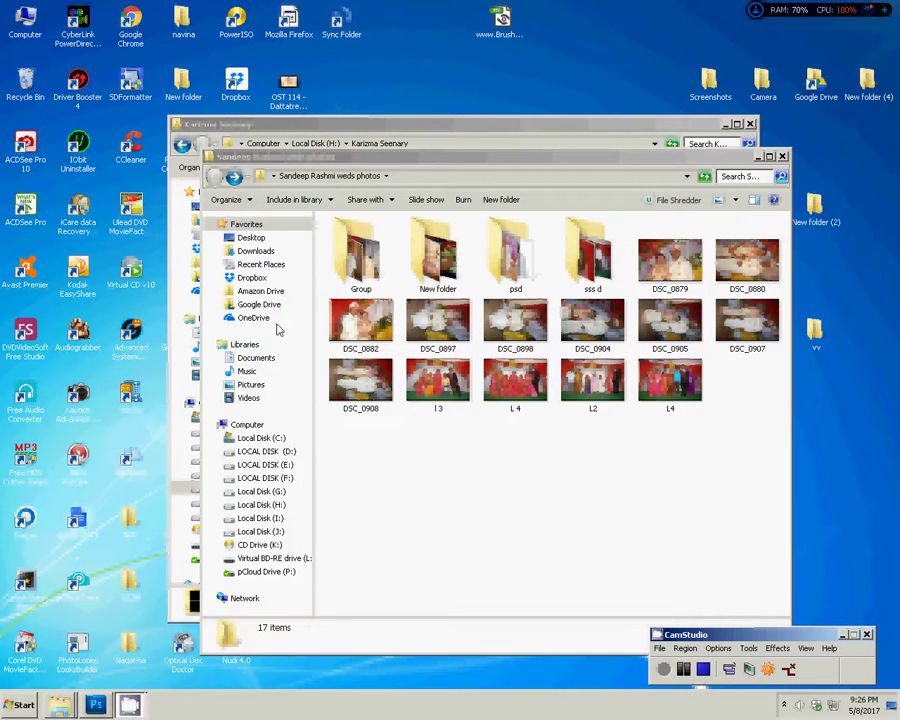
left_click(251, 388)
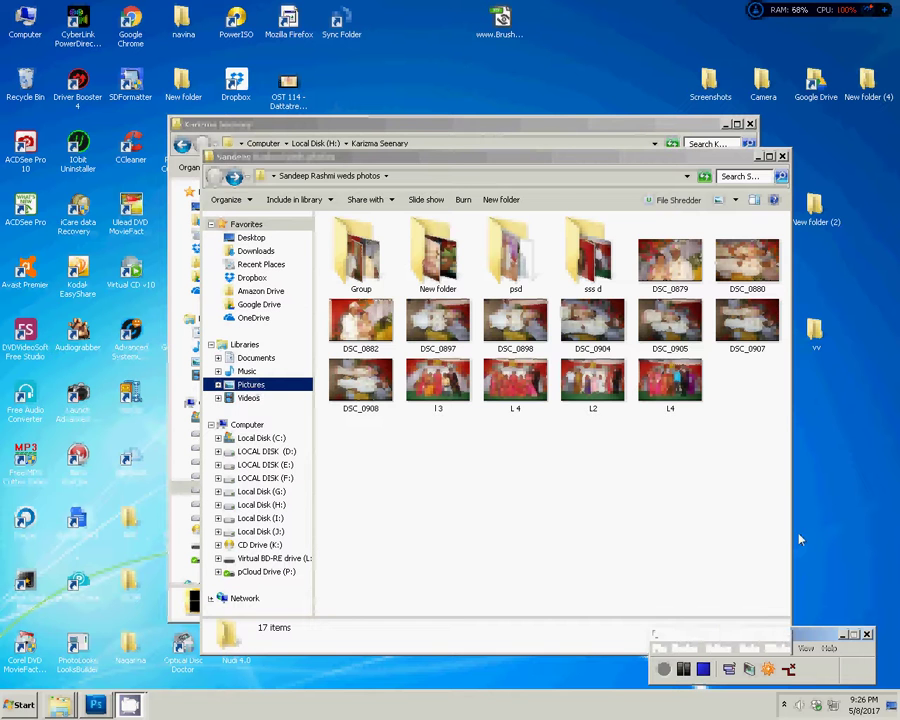